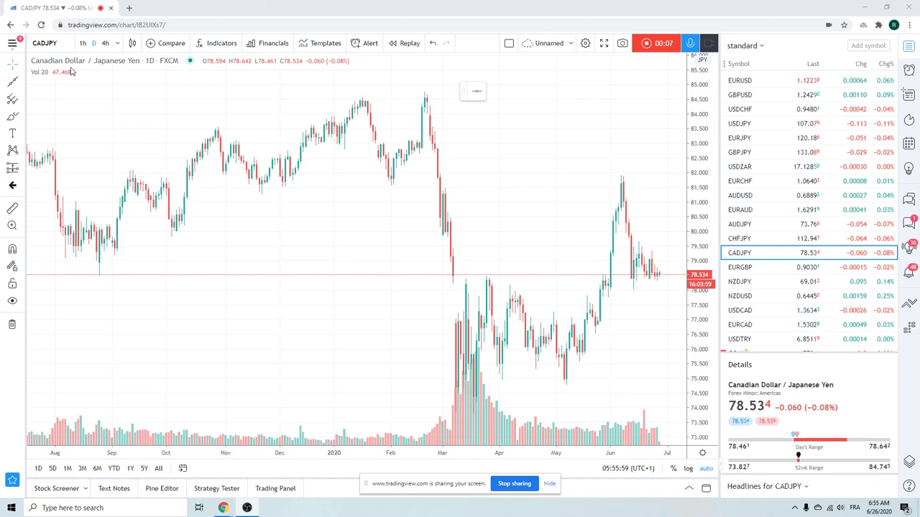
Step: Change the CADJPY chart interval from 1D to 4h
left_click(105, 45)
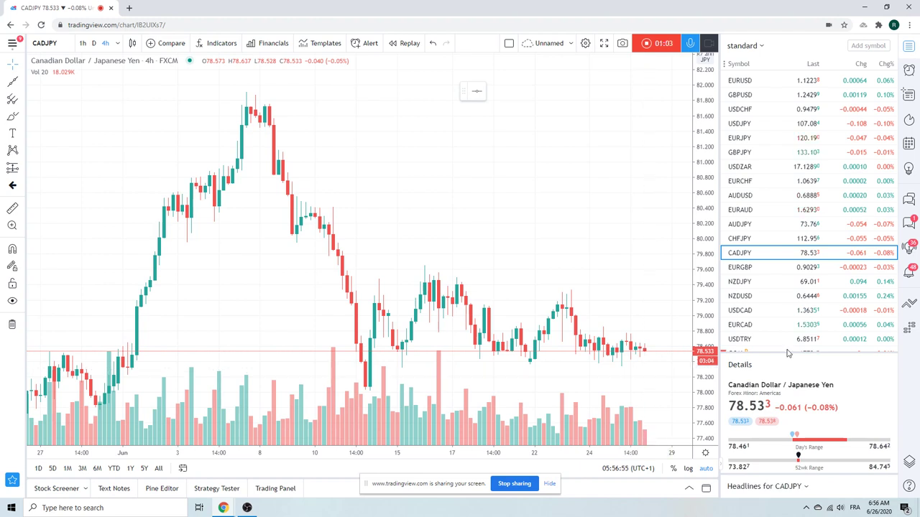
scroll(783, 273, "down", 3)
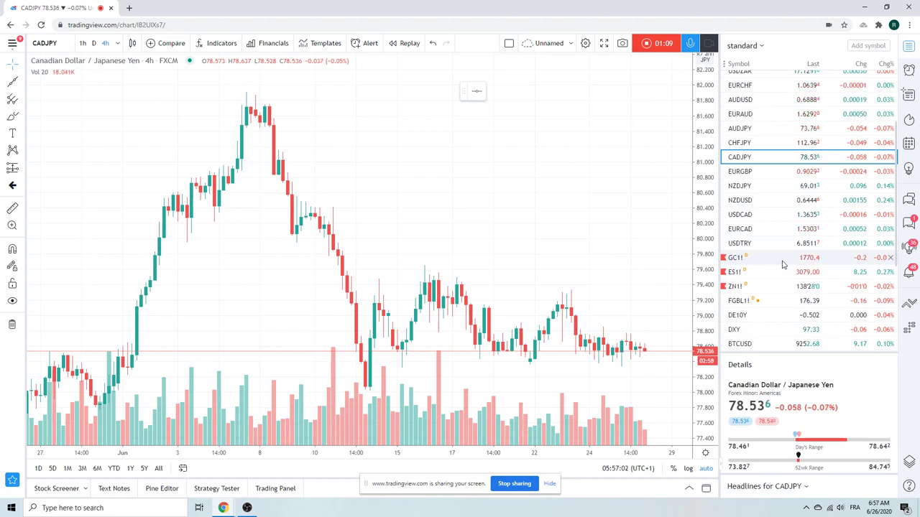
scroll(782, 265, "up", 1)
scroll(782, 265, "up", 5)
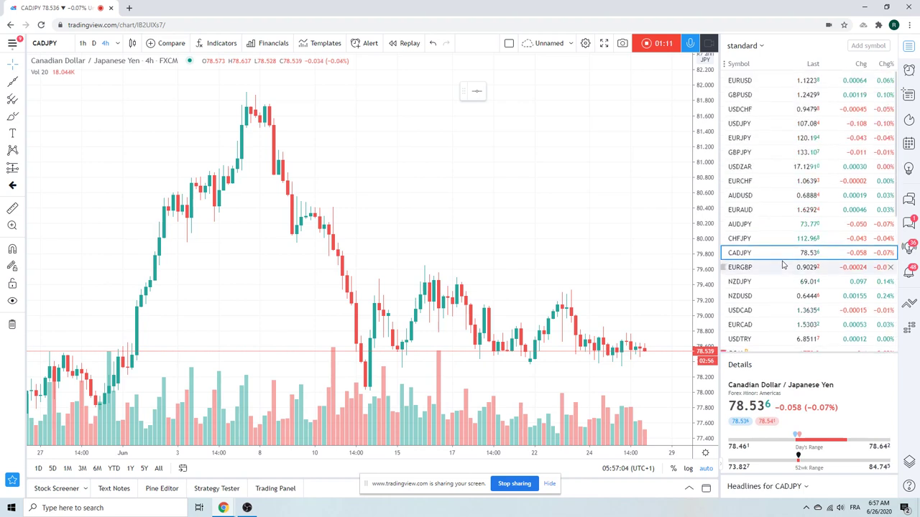
scroll(782, 265, "down", 6)
scroll(782, 265, "up", 6)
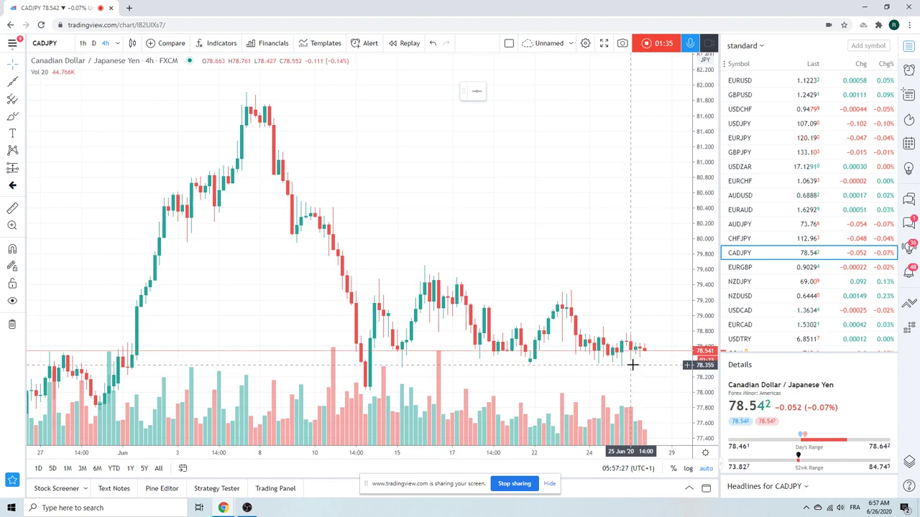
scroll(534, 187, "down", 2)
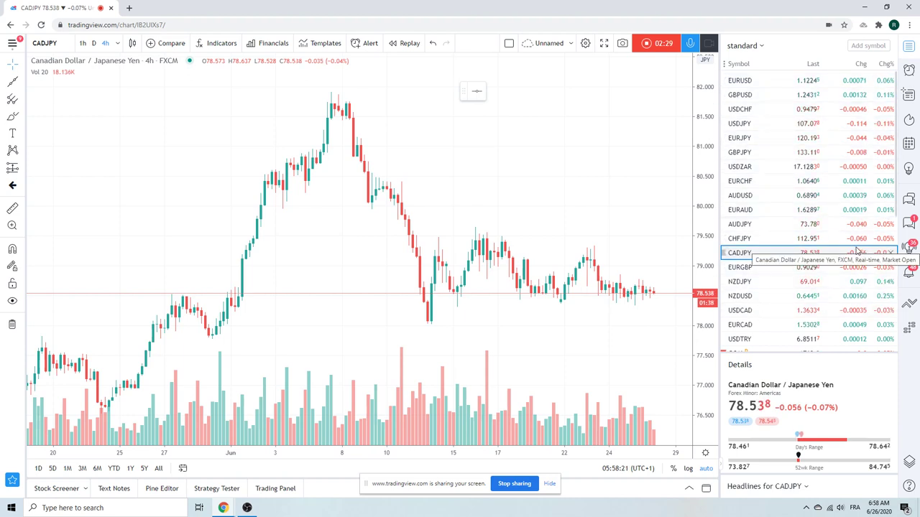
Step: Bring up NZDUSD from the watchlist on 4-hour candles, showing 0.64449
left_click(742, 298)
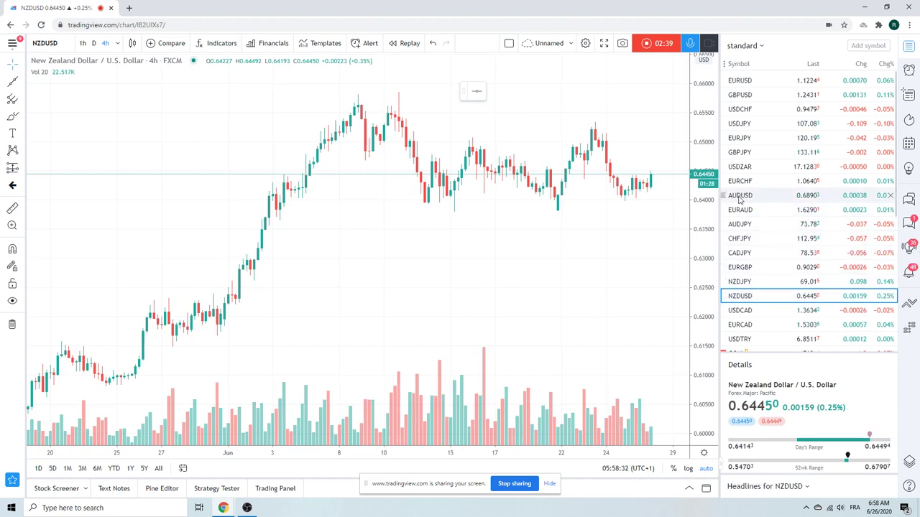
scroll(650, 164, "down", 3)
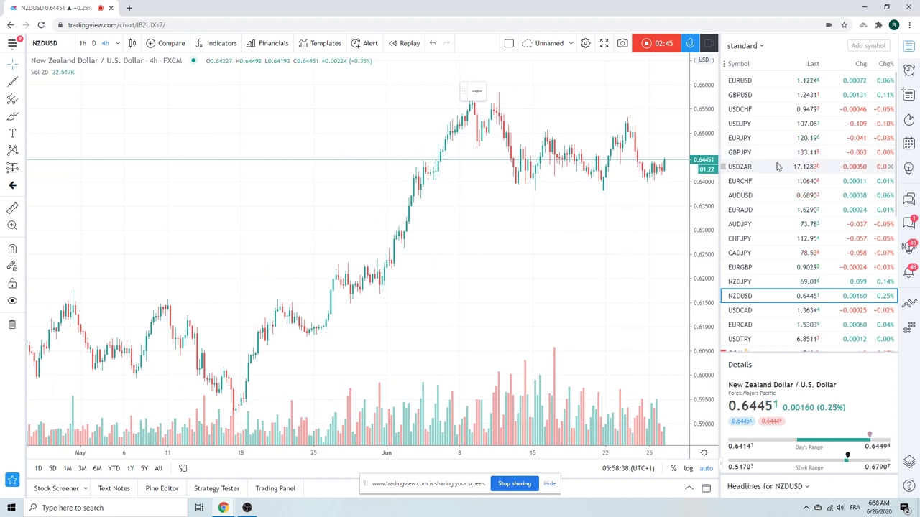
scroll(776, 166, "down", 3)
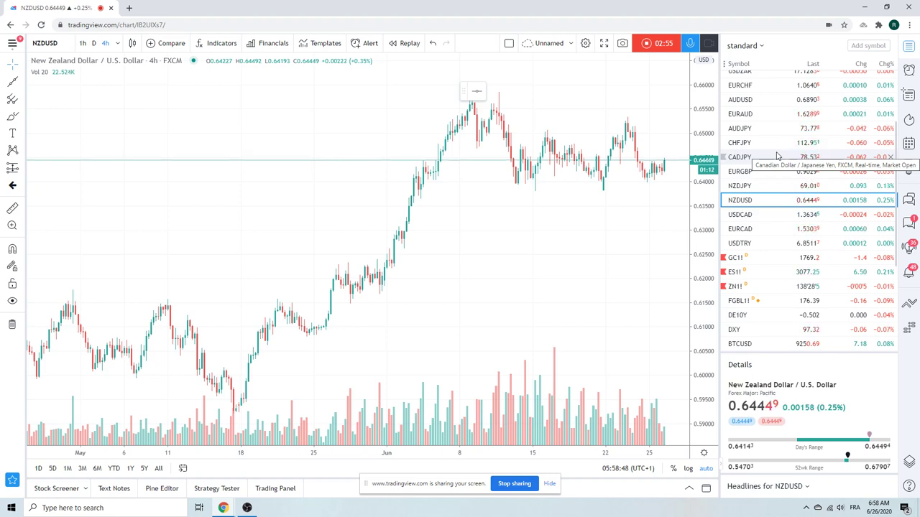
Step: Show ES1! S&P 500 E-mini futures on 4h and zoom to inspect its rising trendline
left_click(816, 271)
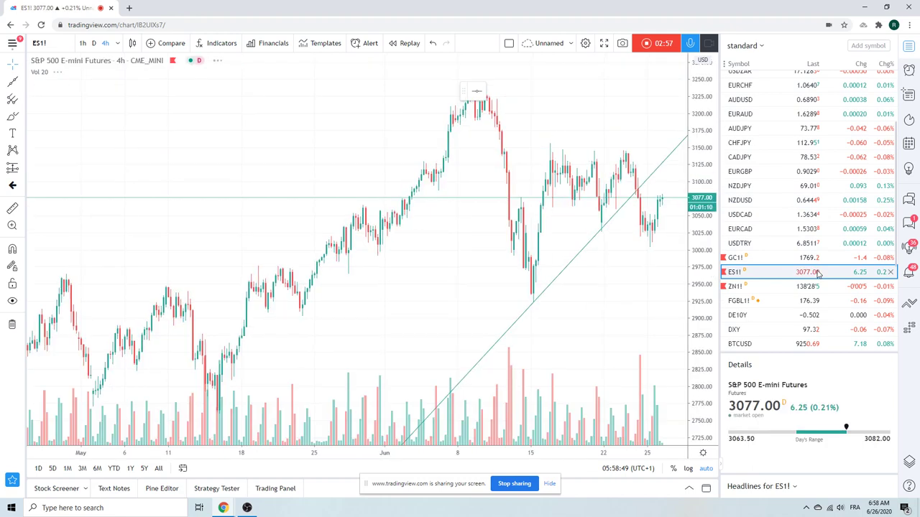
scroll(610, 264, "up", 2)
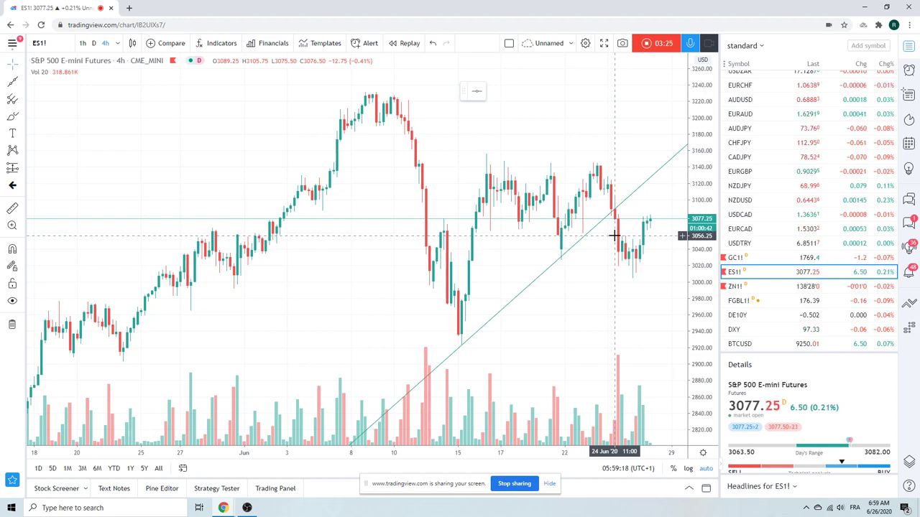
scroll(508, 221, "up", 3)
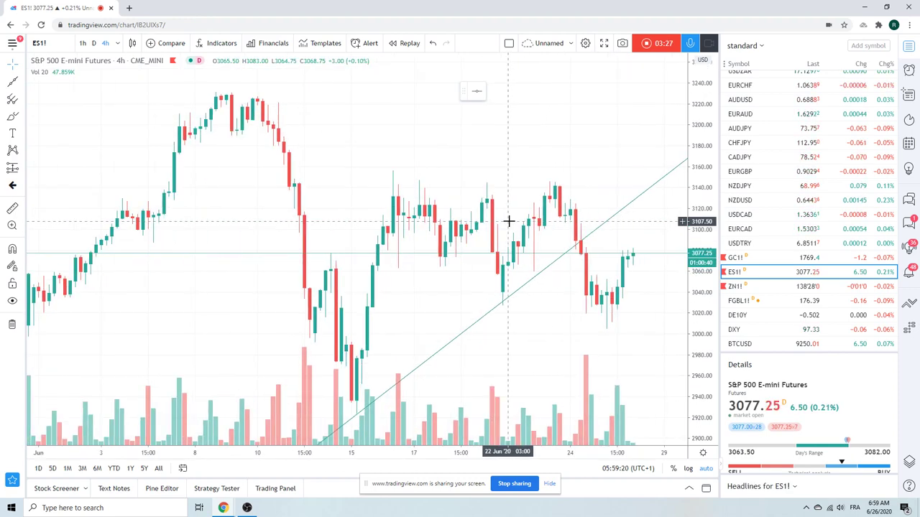
scroll(508, 221, "down", 3)
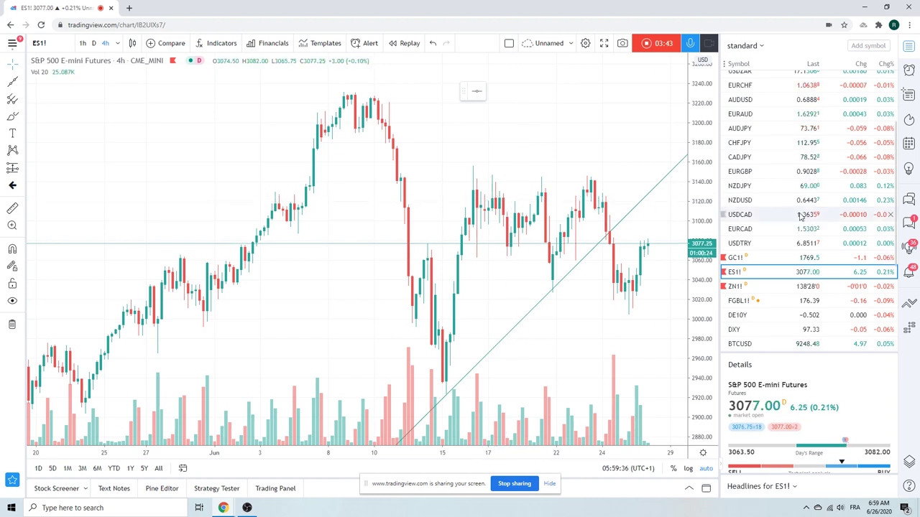
scroll(799, 216, "up", 3)
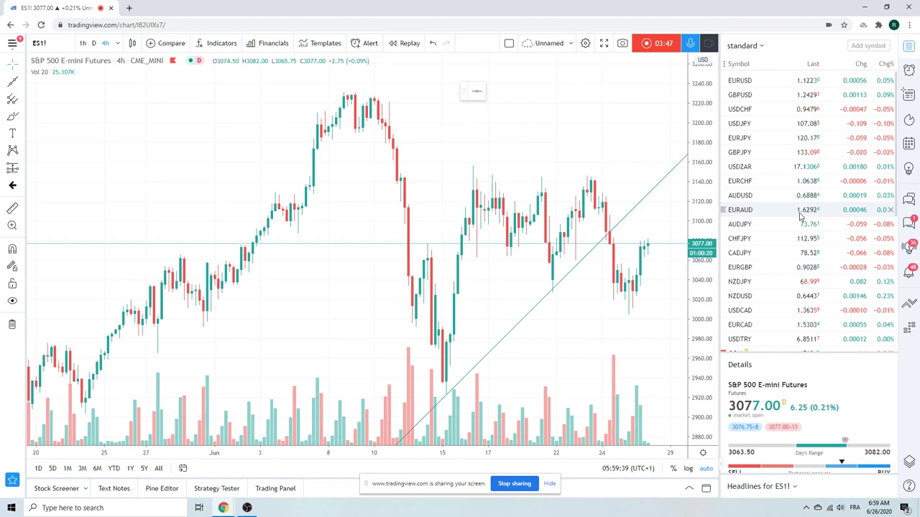
Step: Display EURUSD from the watchlist on 1-hour candles
left_click(744, 81)
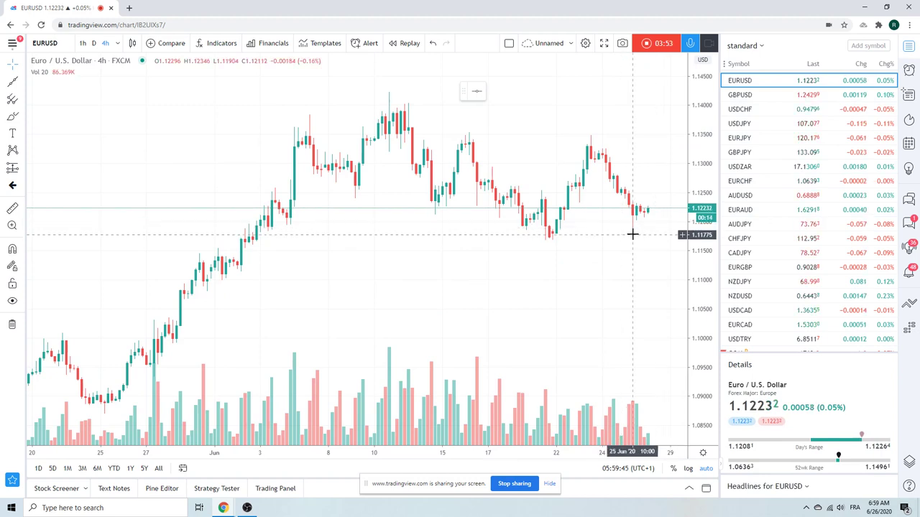
left_click(83, 44)
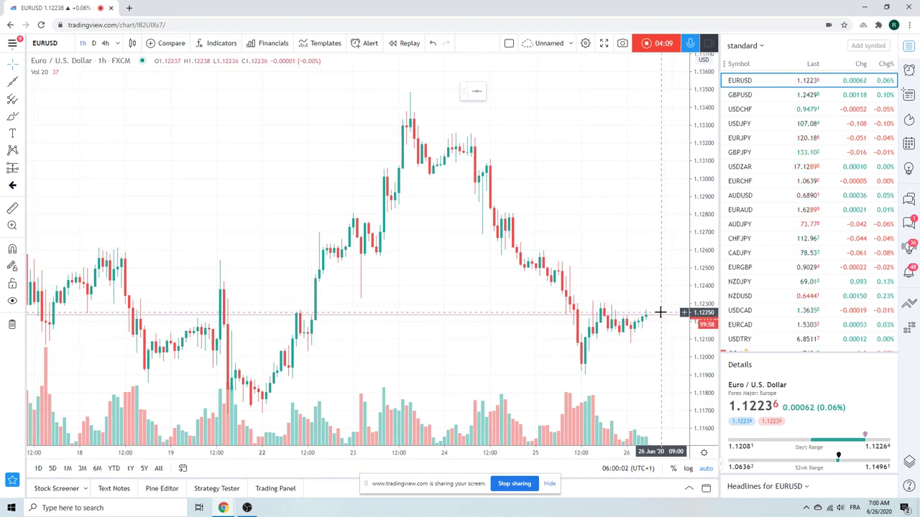
Step: Switch EURUSD to daily candles, then move on to the GBPUSD daily chart
left_click(94, 43)
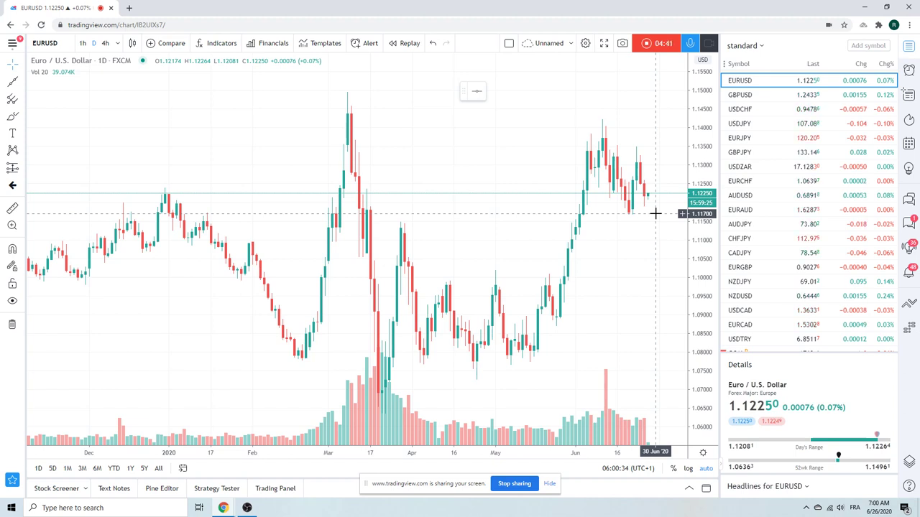
left_click(747, 99)
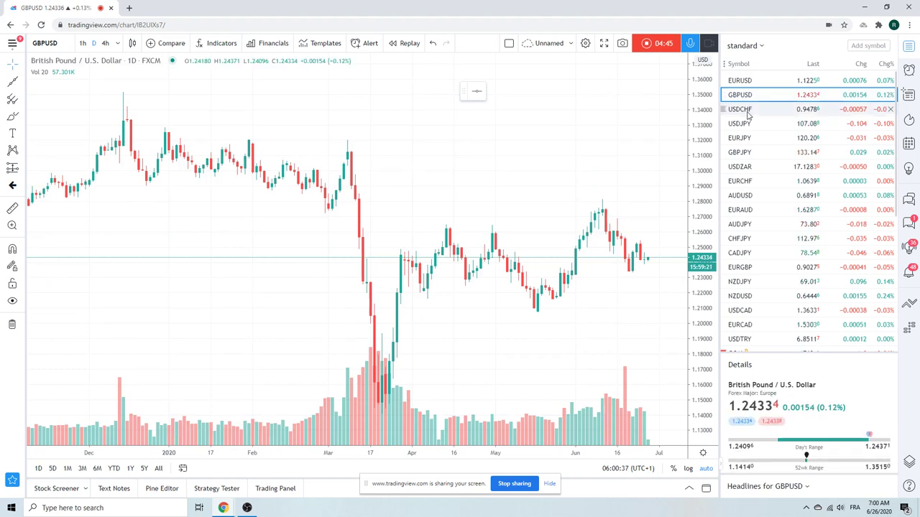
Step: Step from USDCHF through to the USDJPY daily chart
left_click(747, 111)
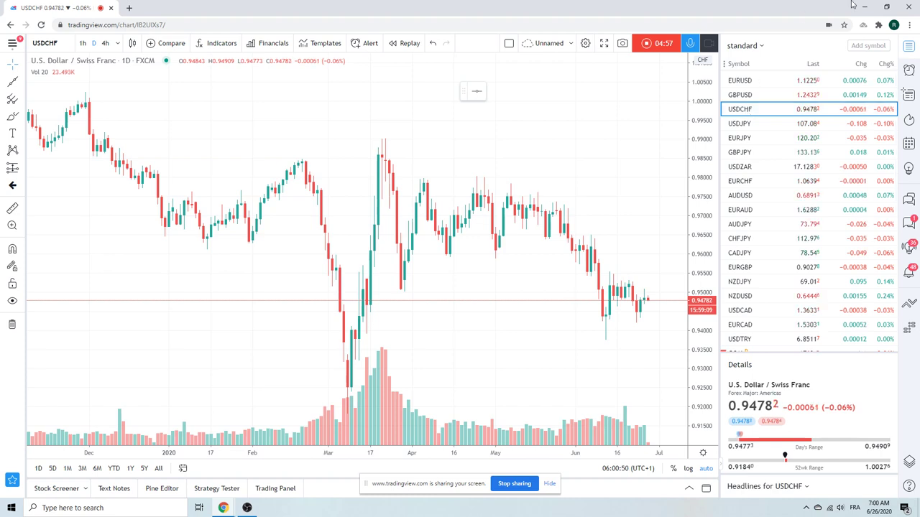
left_click(769, 123)
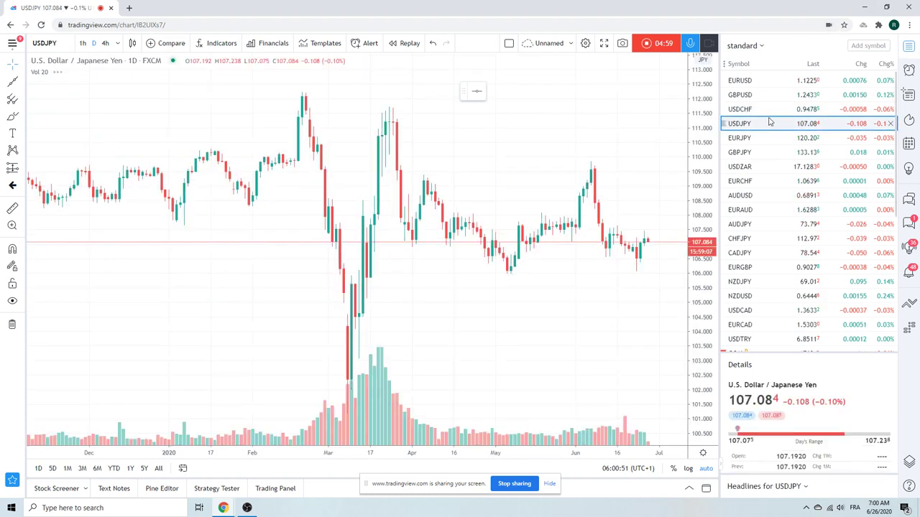
Step: Zoom out on USDJPY, then bring up EURJPY daily candles at 120.211
scroll(622, 212, "down", 2)
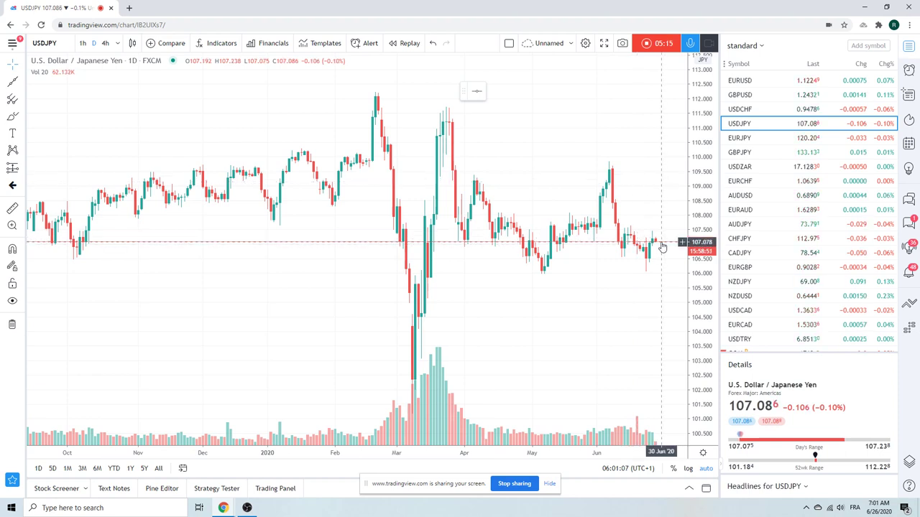
left_click(740, 138)
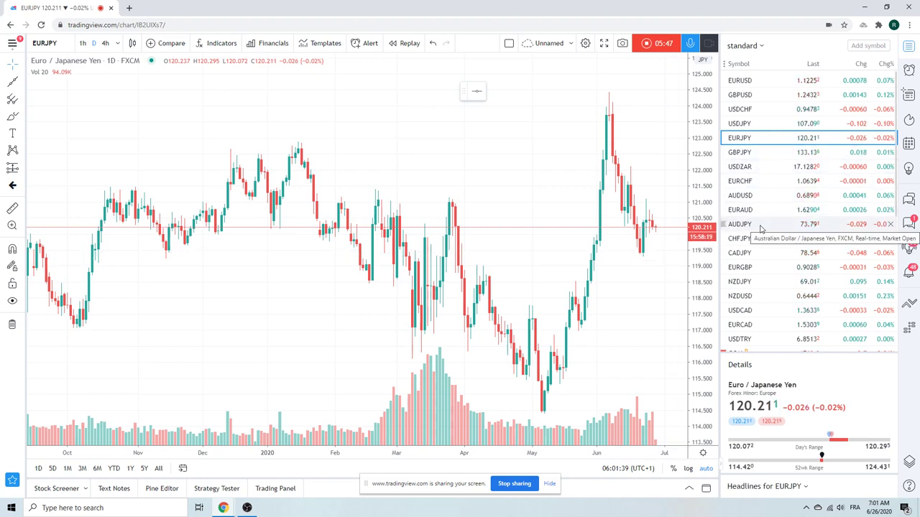
Step: Show USDZAR daily and zoom in on its descending trendline
left_click(748, 170)
scroll(511, 254, "up", 5)
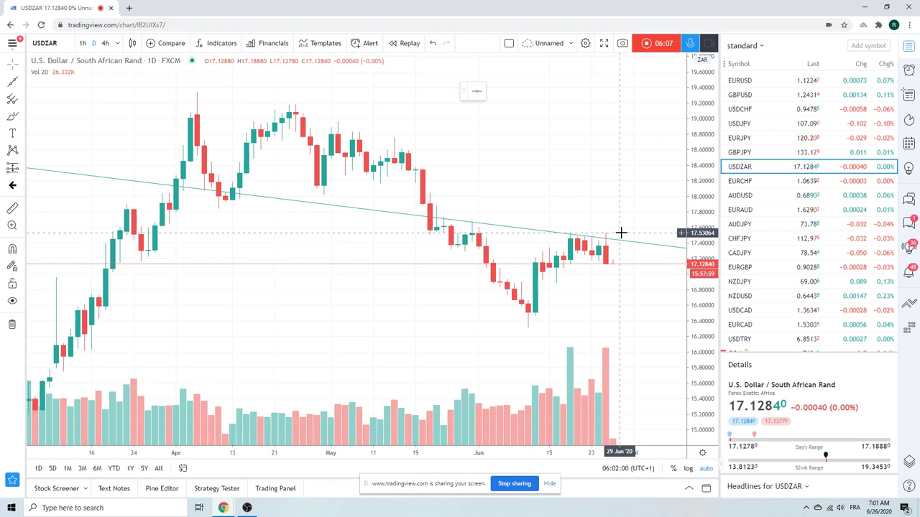
left_click(106, 46)
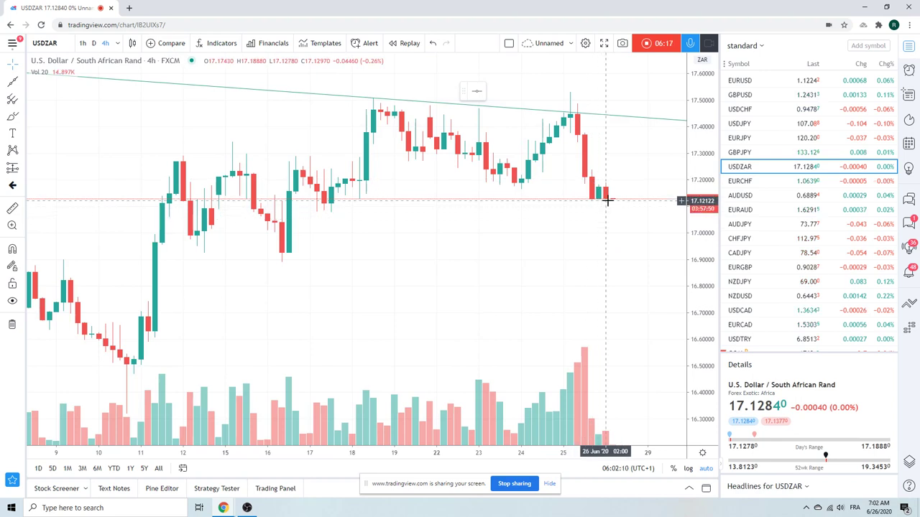
left_click(95, 43)
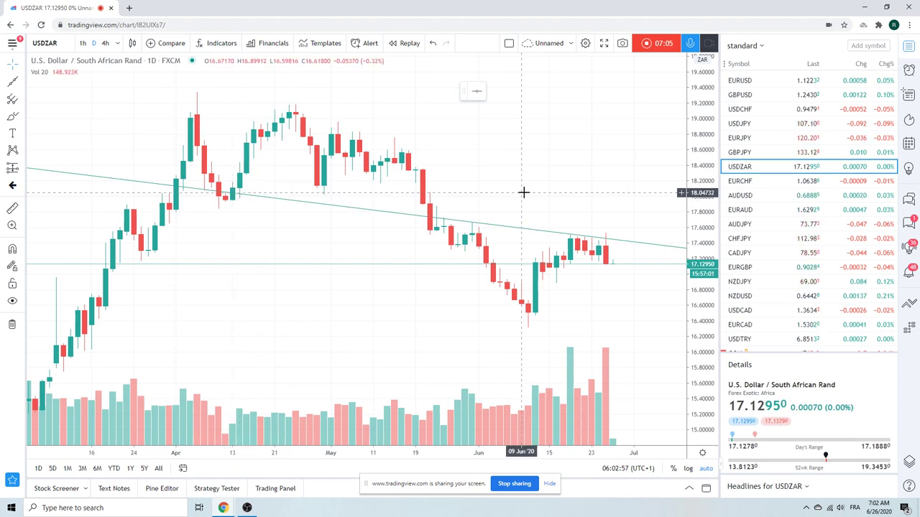
Step: Cycle through AUDUSD, CADJPY and NZDUSD, then land on Gold Futures GC1! daily
left_click(747, 195)
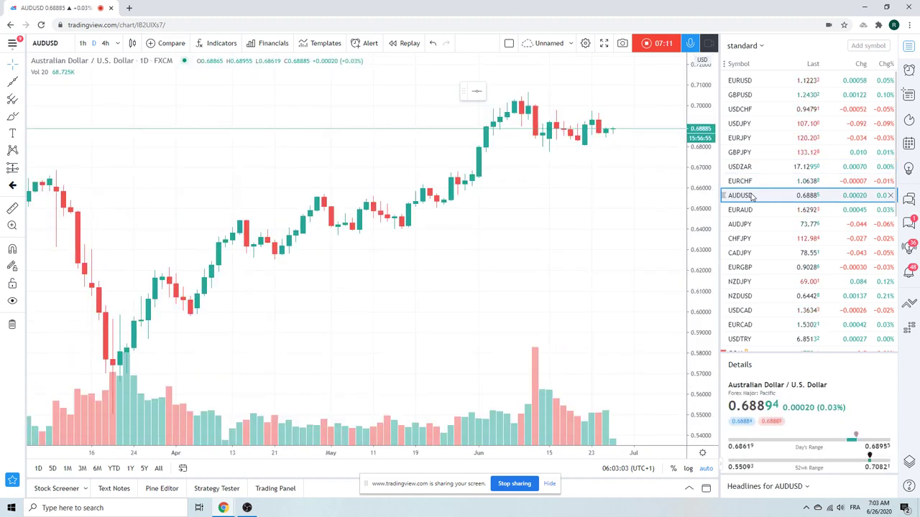
left_click(760, 254)
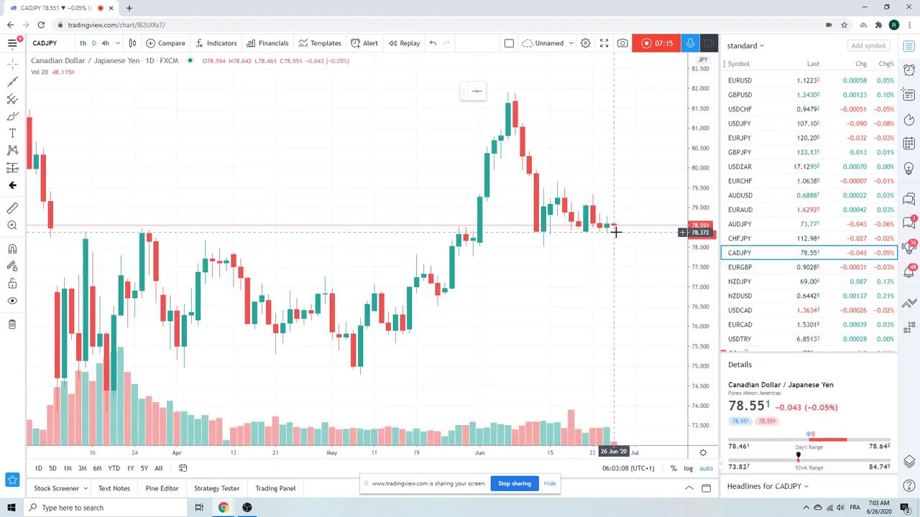
left_click(761, 298)
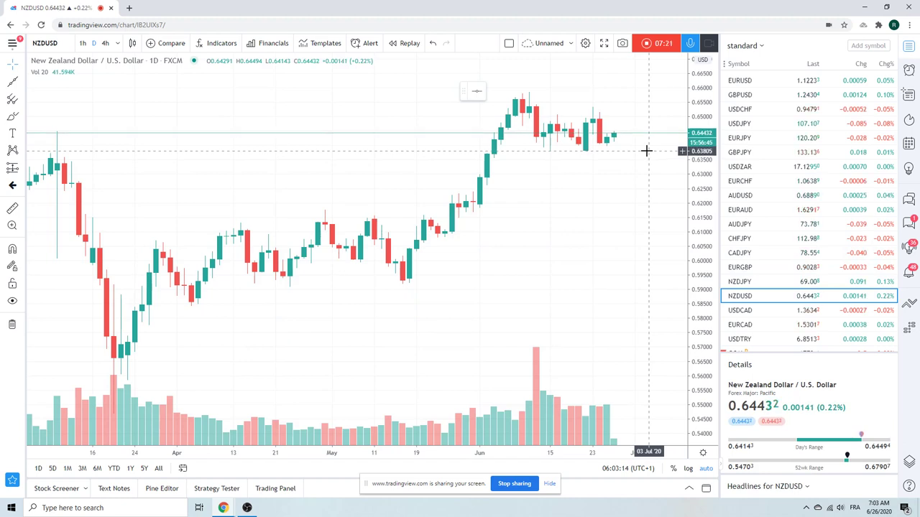
scroll(791, 175, "down", 2)
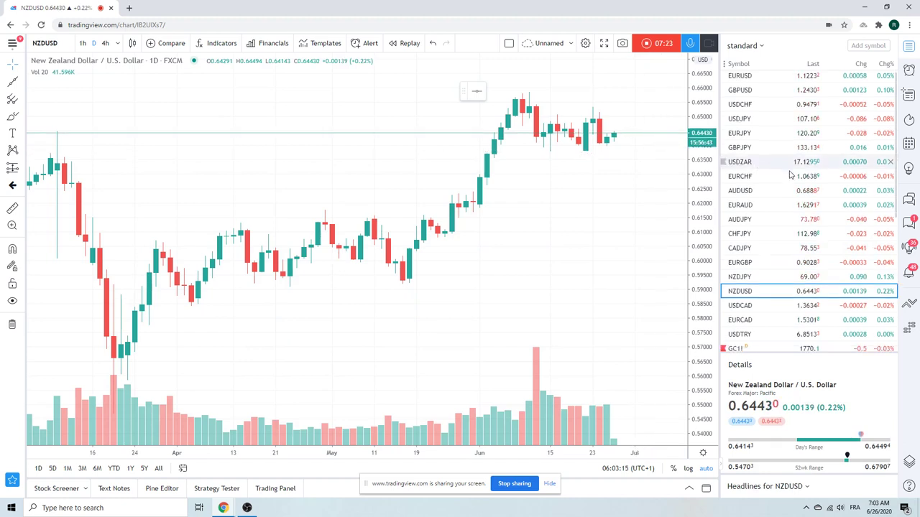
left_click(761, 258)
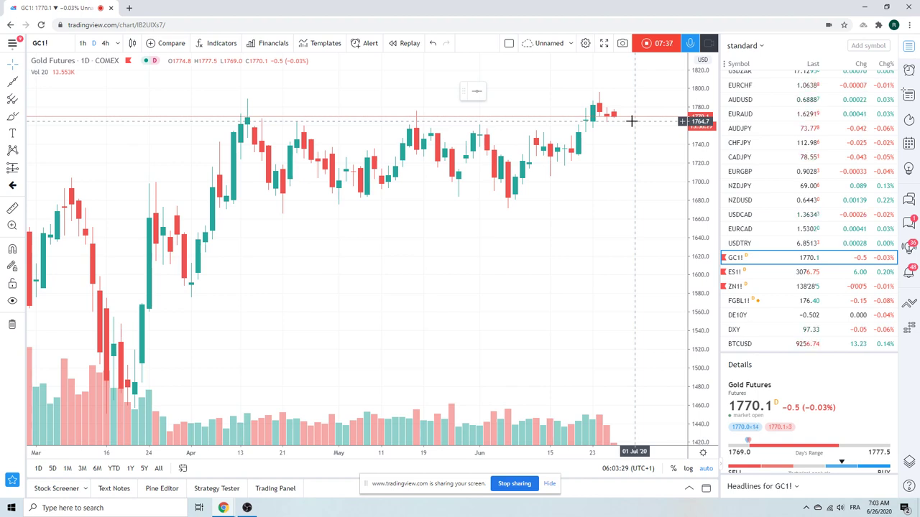
Step: Show CL1! crude oil daily and zoom in and out around the April crash
scroll(755, 148, "down", 3)
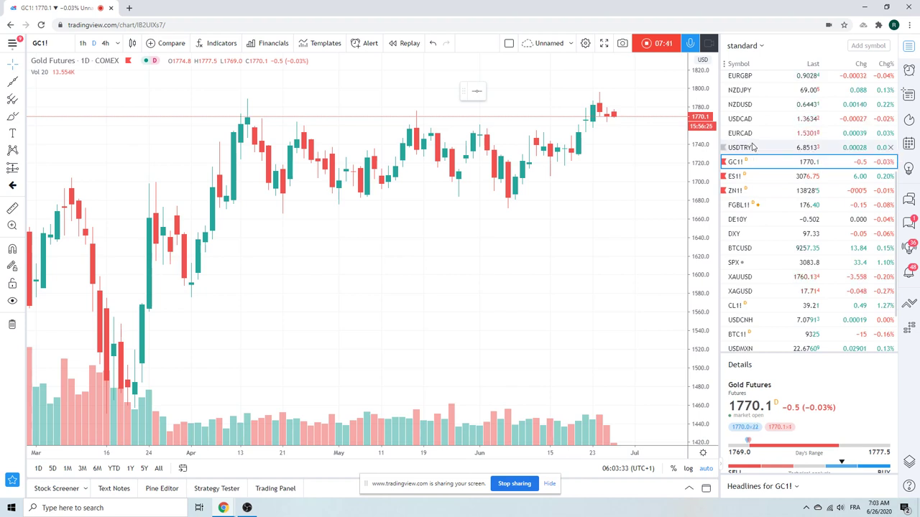
left_click(822, 308)
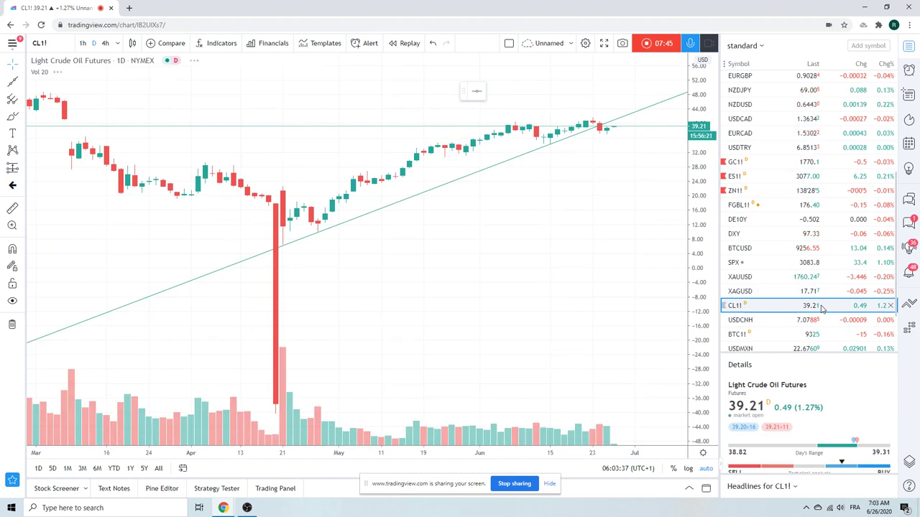
scroll(631, 288, "up", 5)
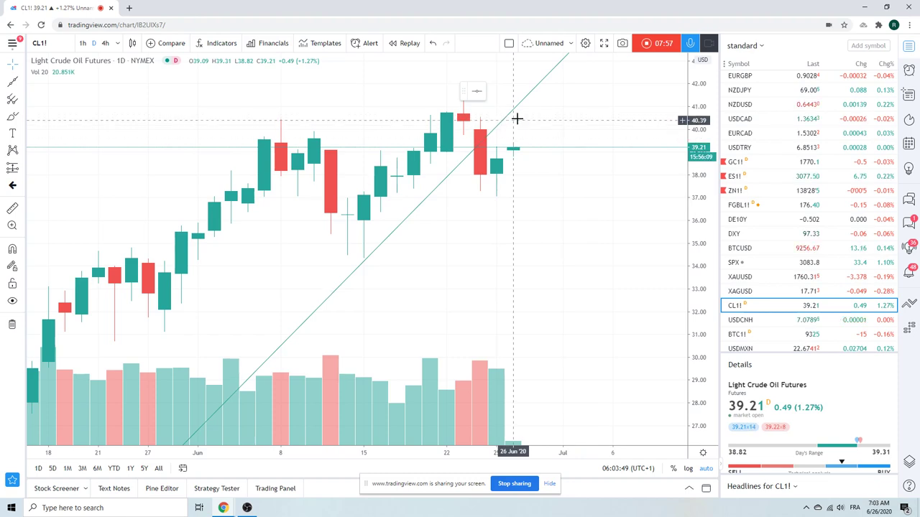
scroll(521, 115, "down", 5)
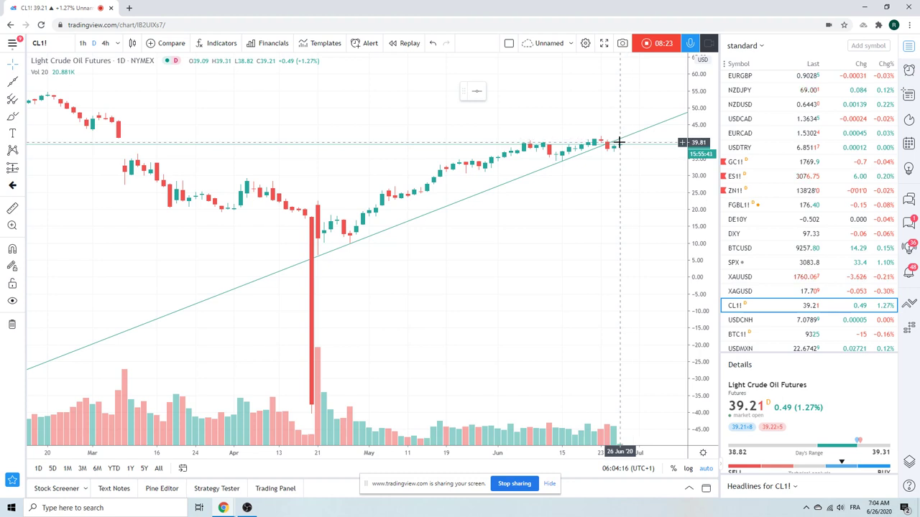
scroll(818, 216, "up", 3)
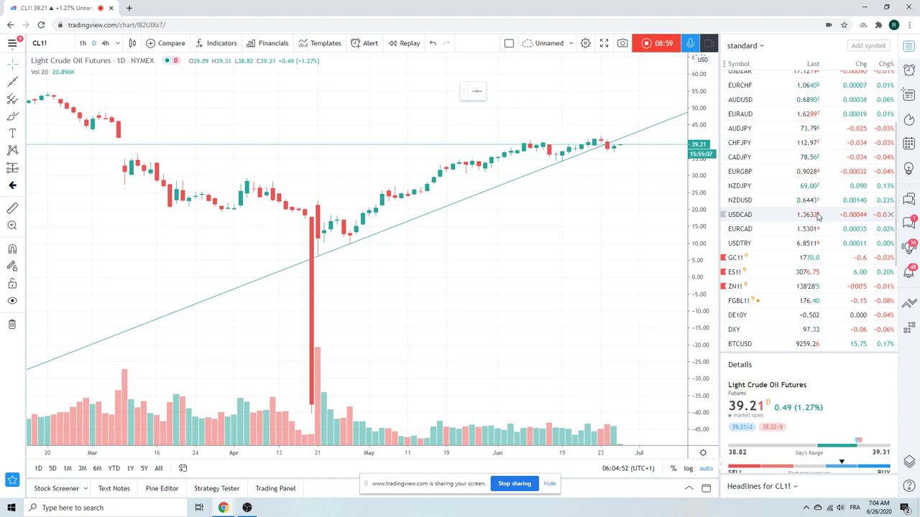
Step: Switch the chart to EURGBP on the 1h interval and zoom out to mid-June
left_click(808, 172)
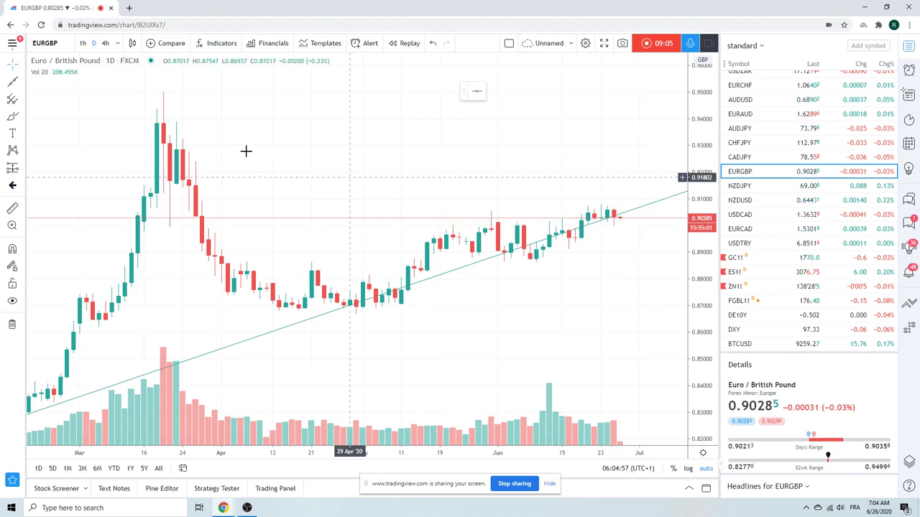
left_click(82, 44)
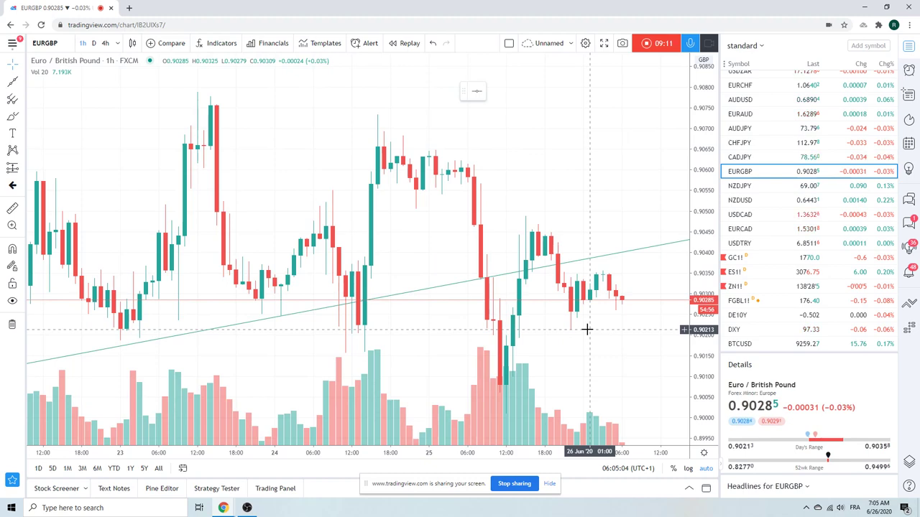
scroll(569, 245, "down", 2)
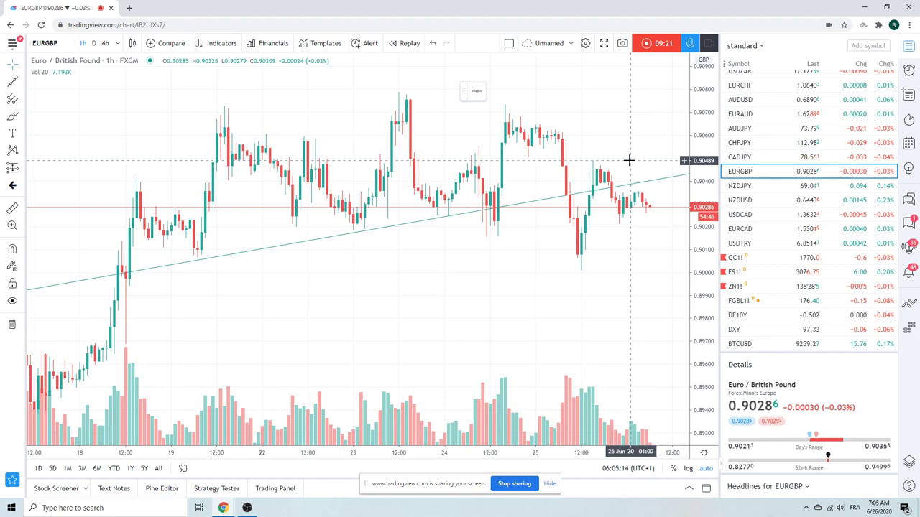
scroll(628, 159, "down", 3)
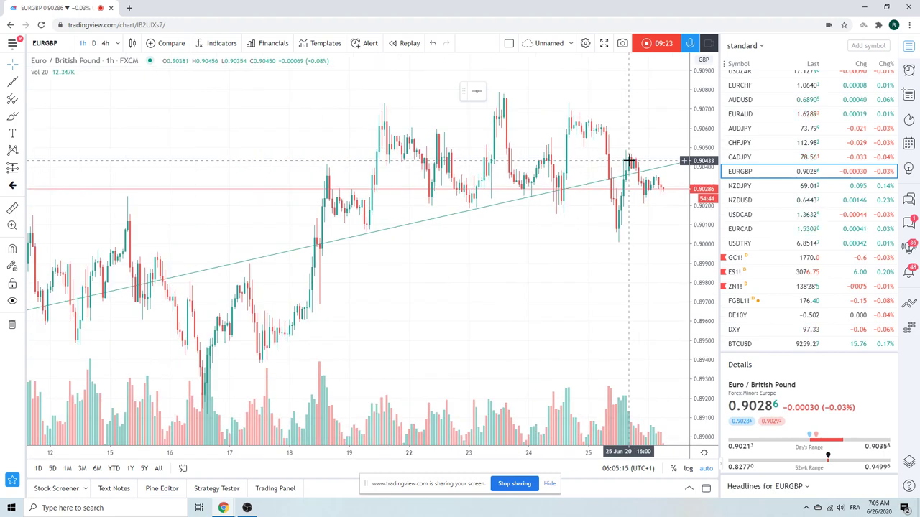
Step: Select the rising trendline drawn across mid to late June
left_click(542, 195)
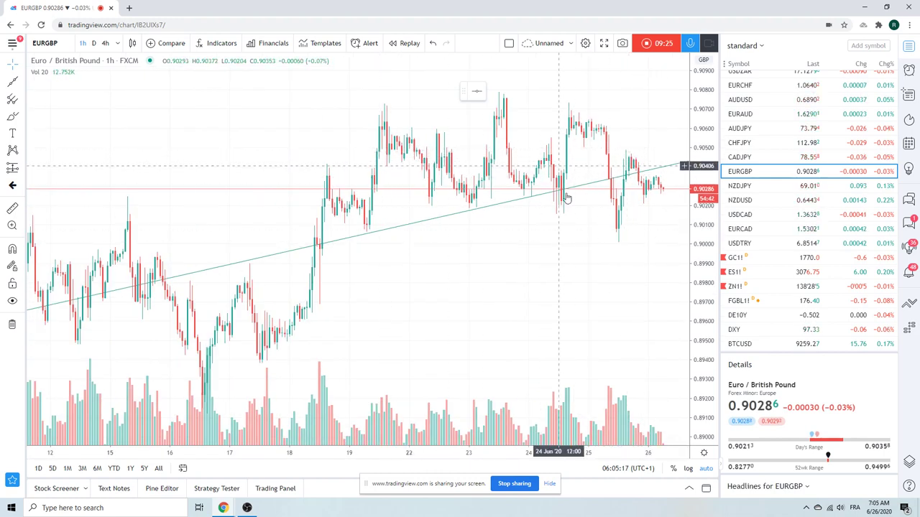
left_click(525, 157)
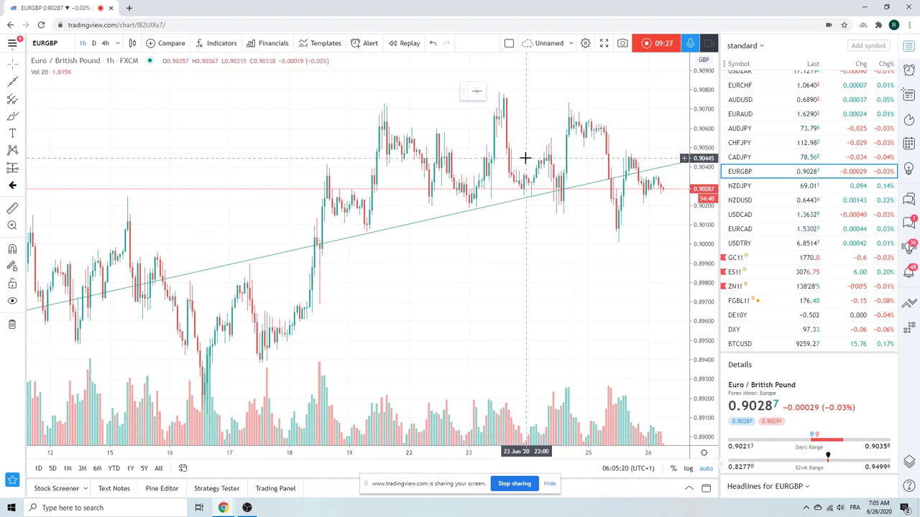
left_click(427, 226)
Step: Hide the selected rising trendline on the EURGBP 1h chart
right_click(427, 225)
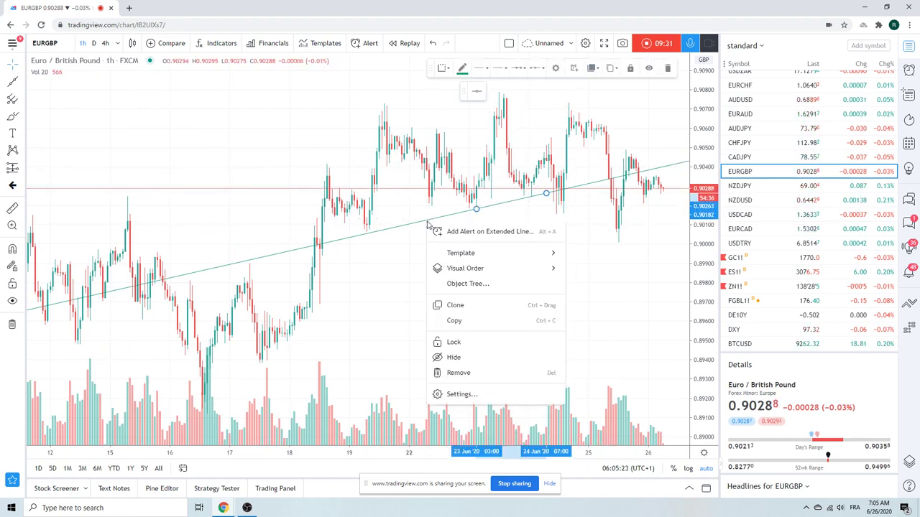
left_click(465, 357)
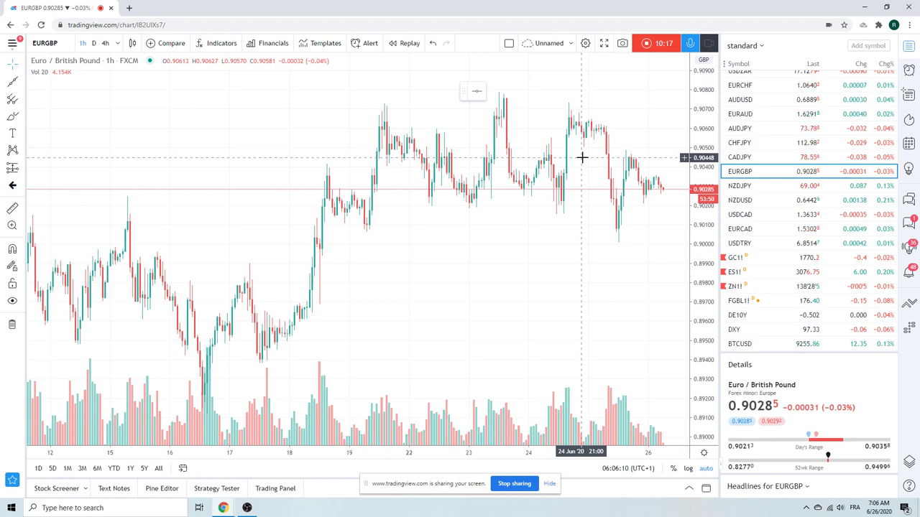
scroll(582, 157, "down", 1)
scroll(582, 157, "up", 3)
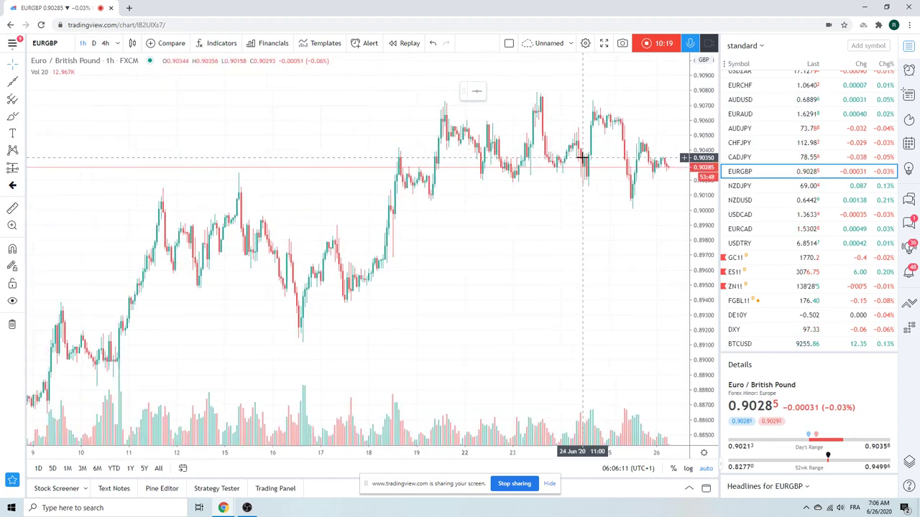